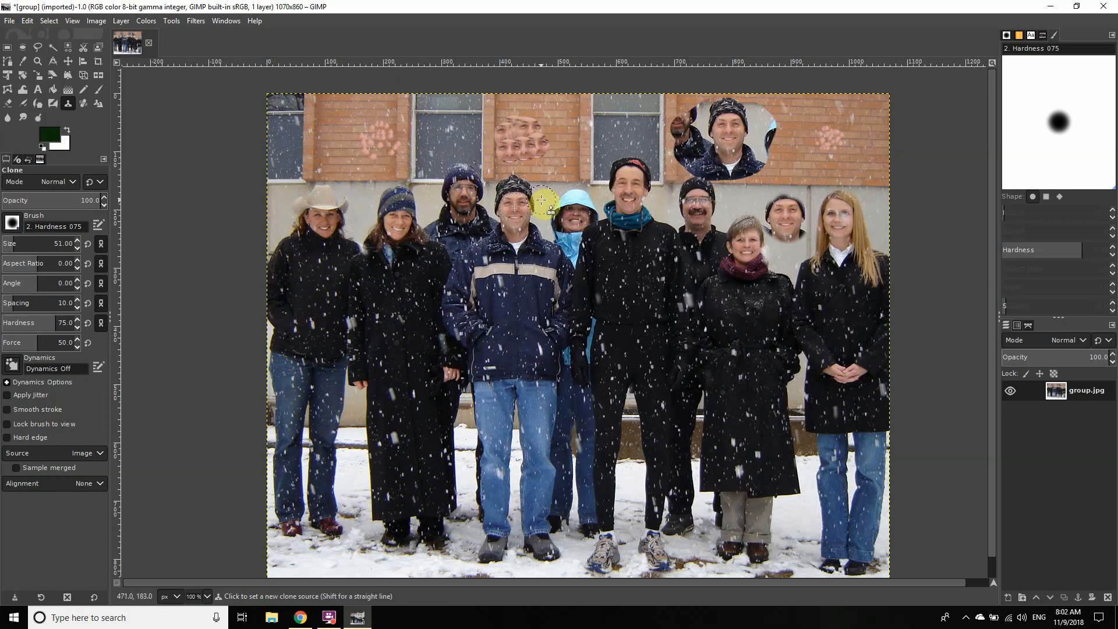
# Step: Undo the earlier strokes back to the first Clone state in the undo history
pyautogui.hotkey('ctrl', 'z')
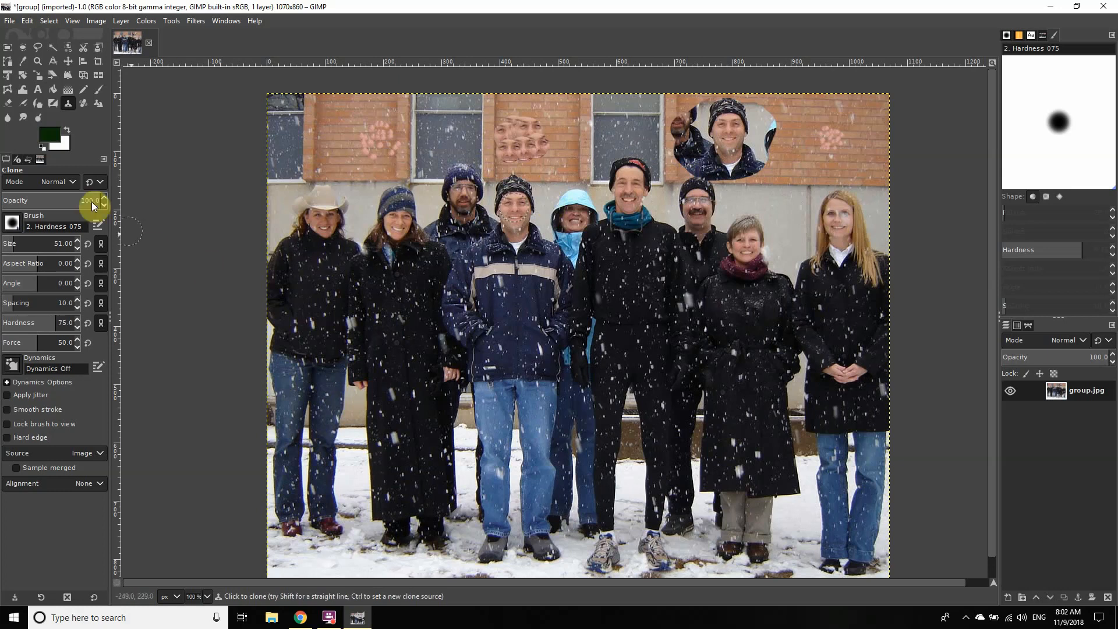
pyautogui.click(28, 156)
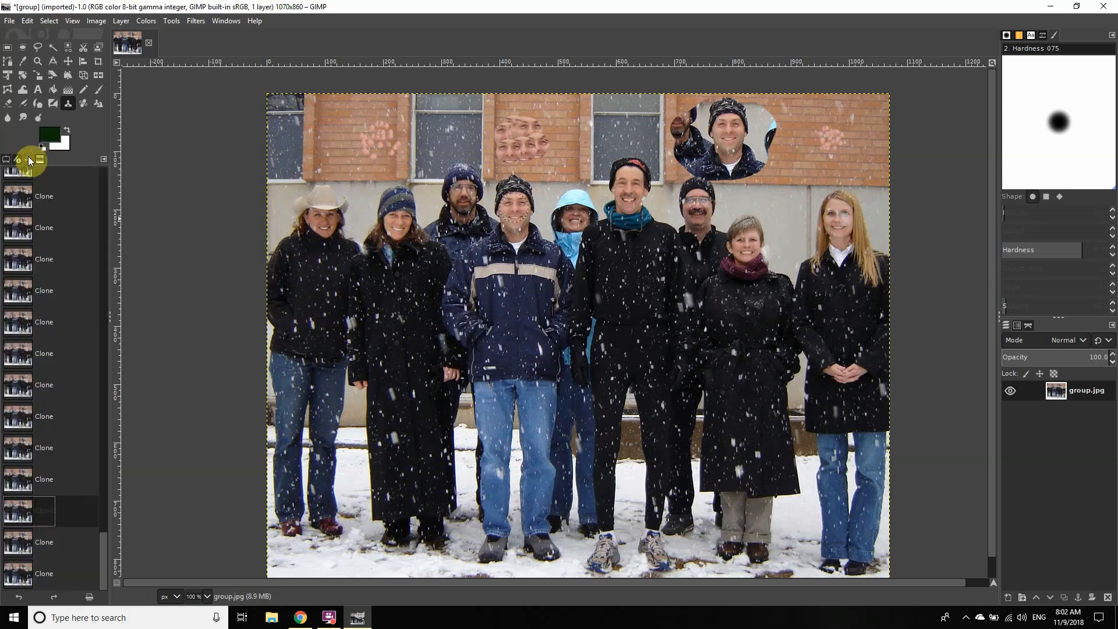
pyautogui.scroll(10, 78, 334)
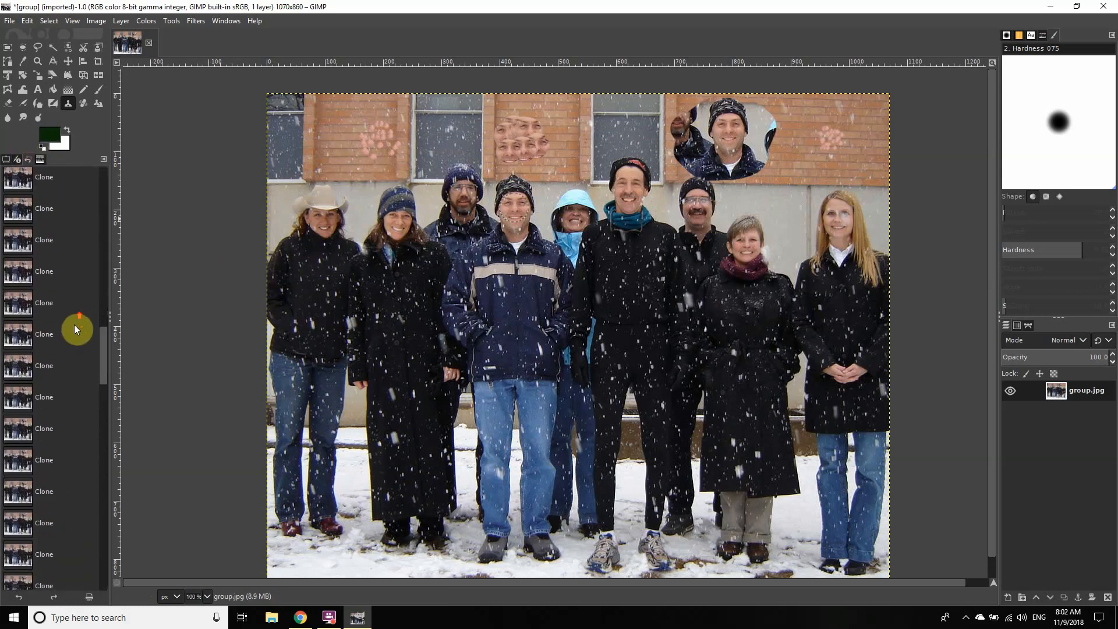
pyautogui.scroll(10, 75, 316)
pyautogui.click(60, 220)
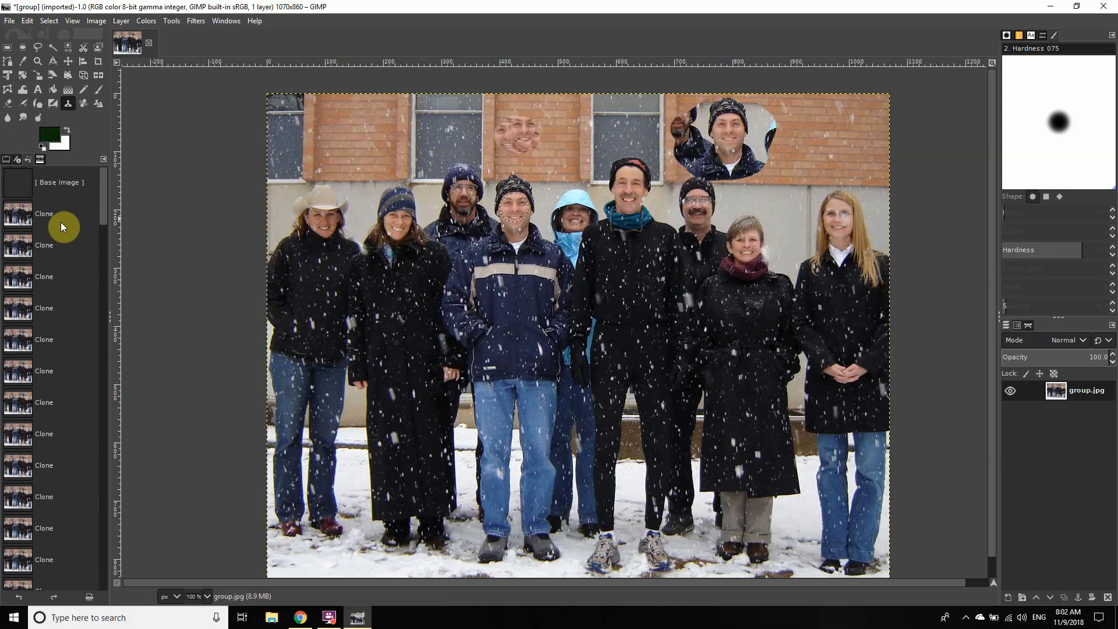
pyautogui.click(50, 215)
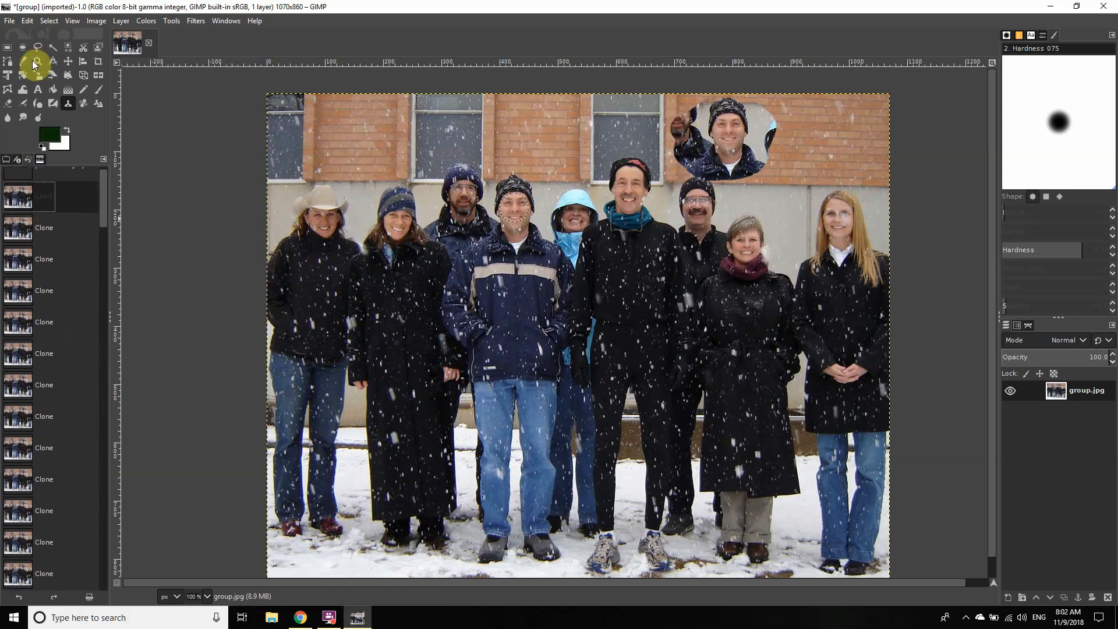
# Step: Revert the image to the group.jpg version saved on disk, discarding all changes
pyautogui.click(8, 22)
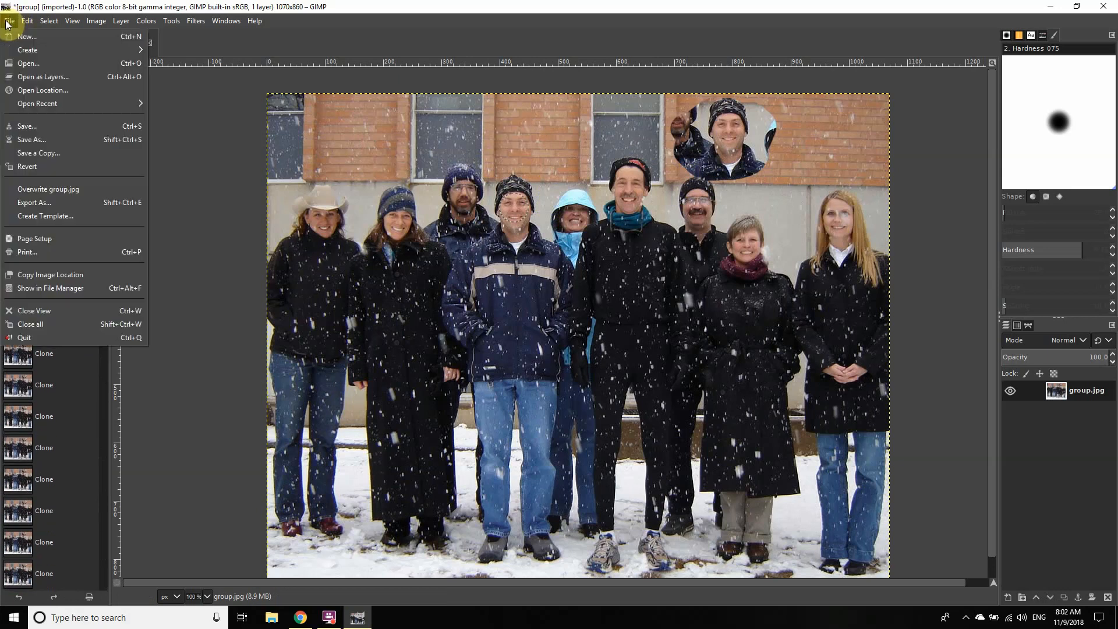
pyautogui.click(30, 169)
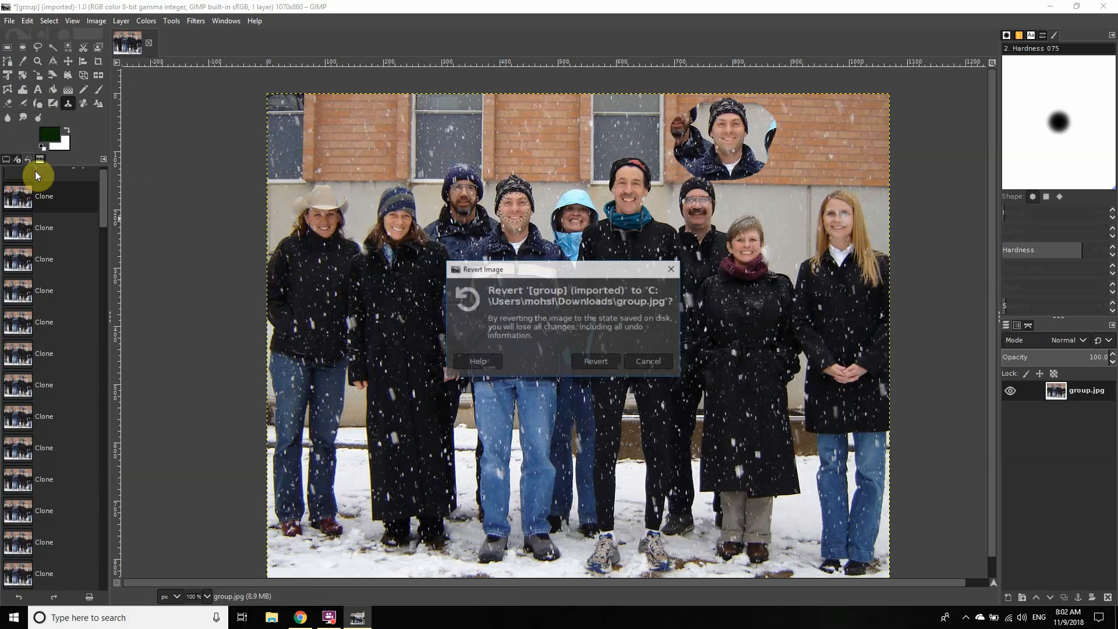
pyautogui.click(596, 362)
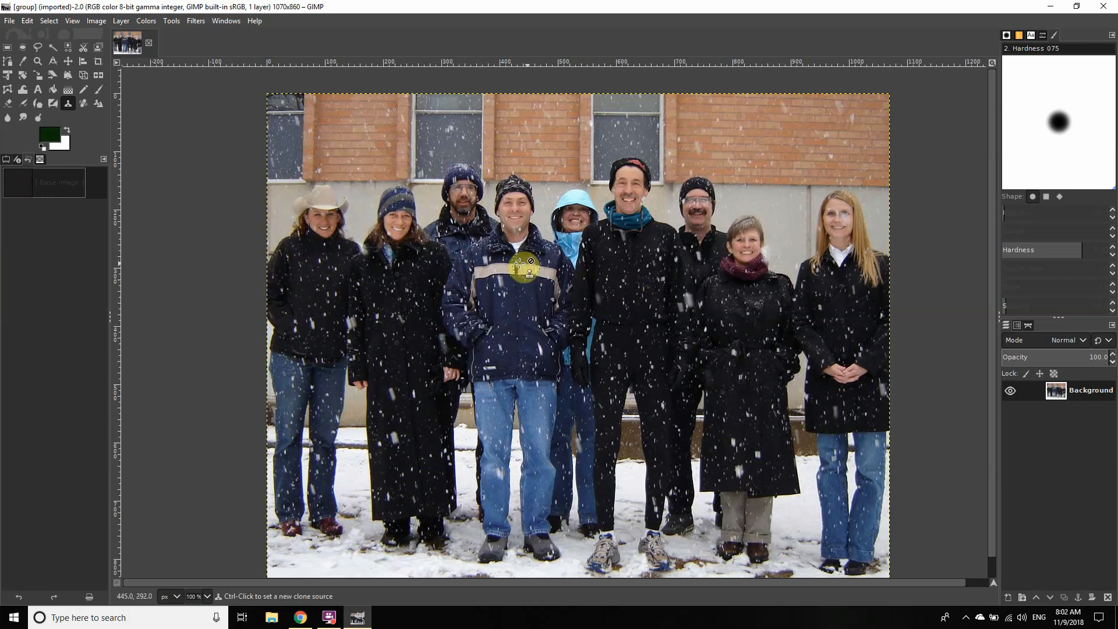
# Step: Set the Clone brush to 2. Hardness 050 at size 20 and sample the gray wall beside the blue-hooded woman as the source
pyautogui.click(6, 160)
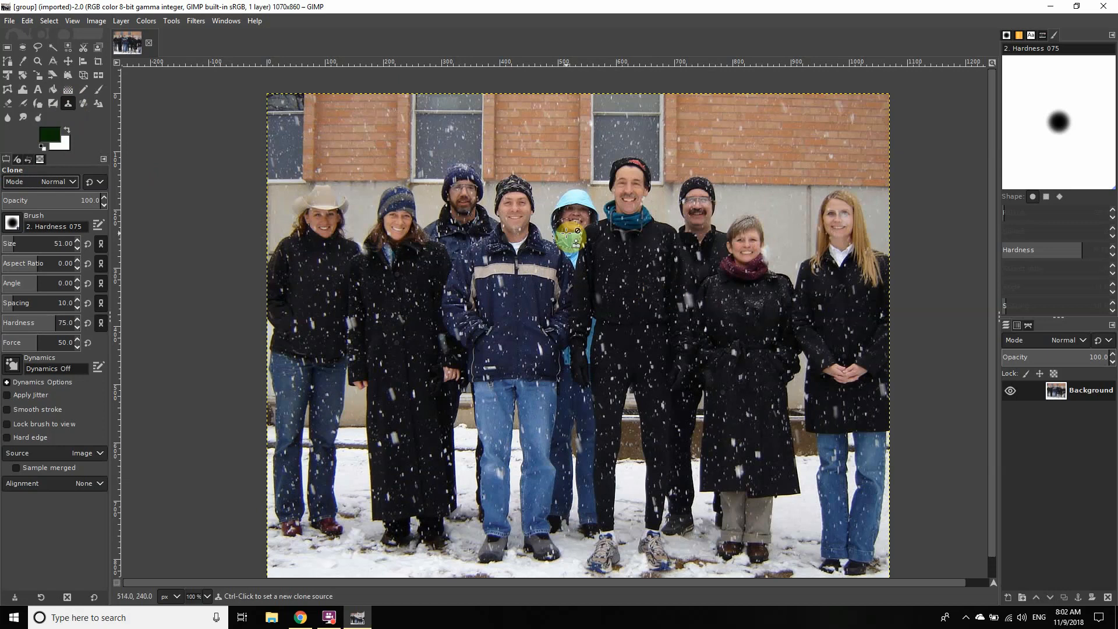
pyautogui.press('2')
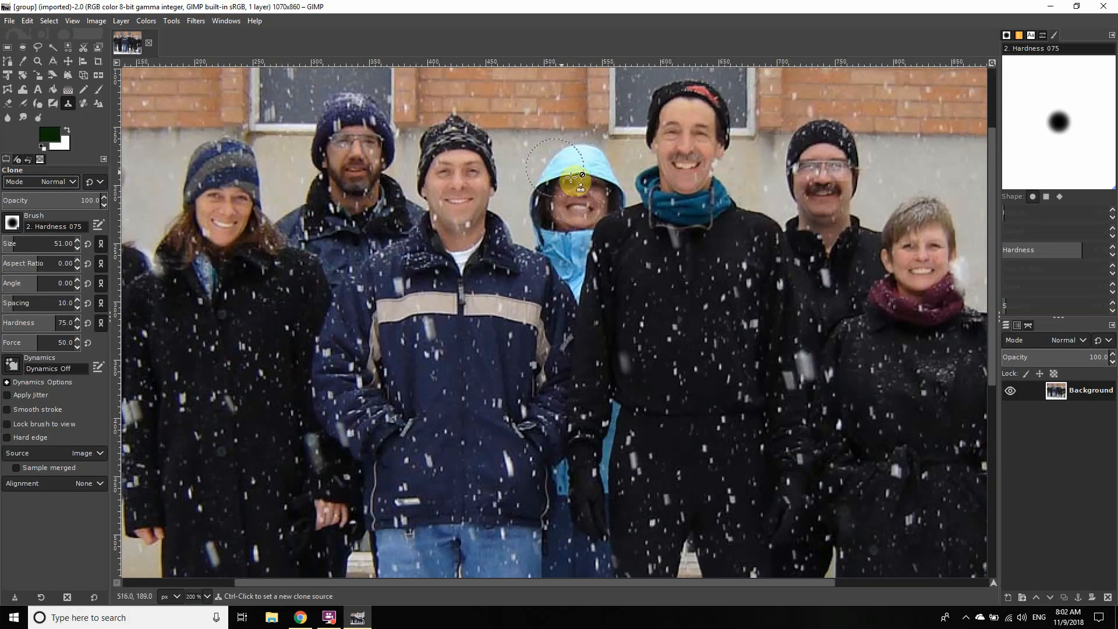
pyautogui.click(12, 223)
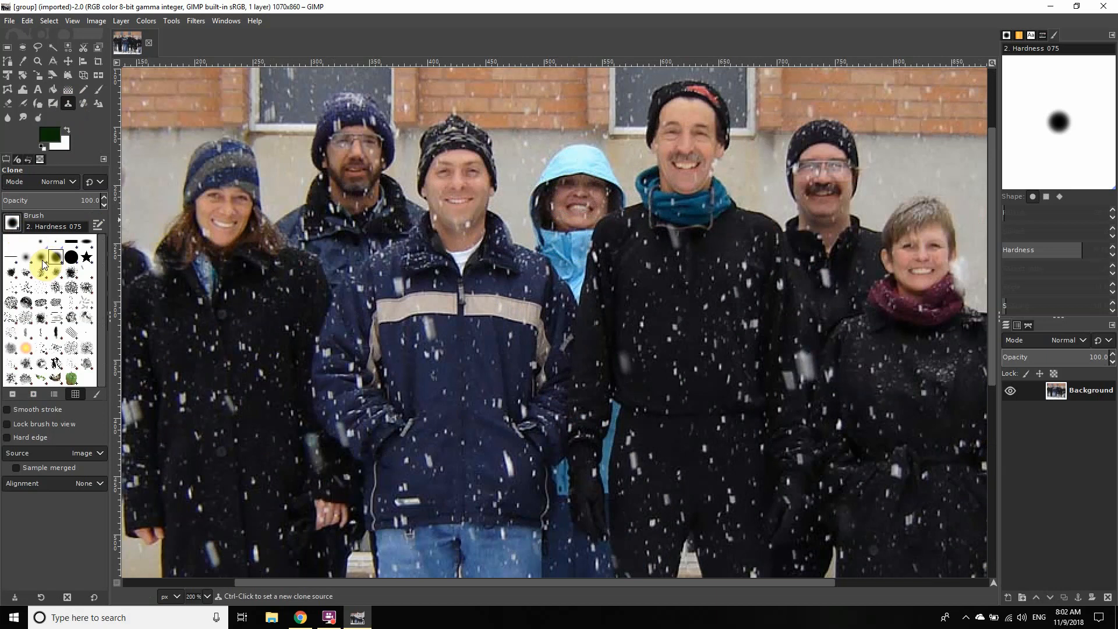
pyautogui.click(42, 260)
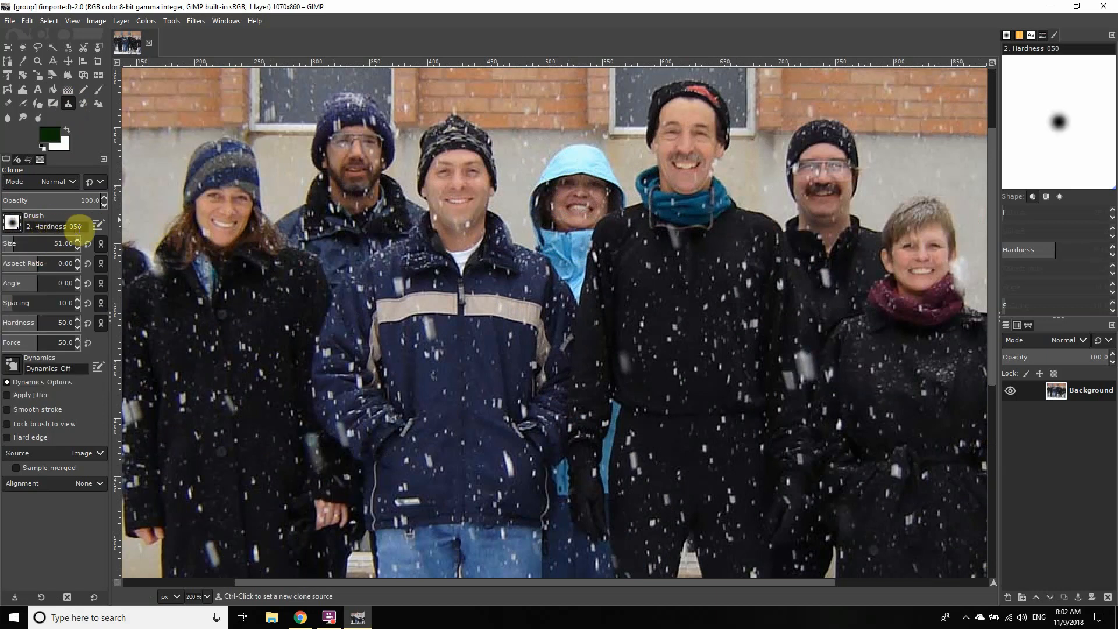
pyautogui.click(28, 245)
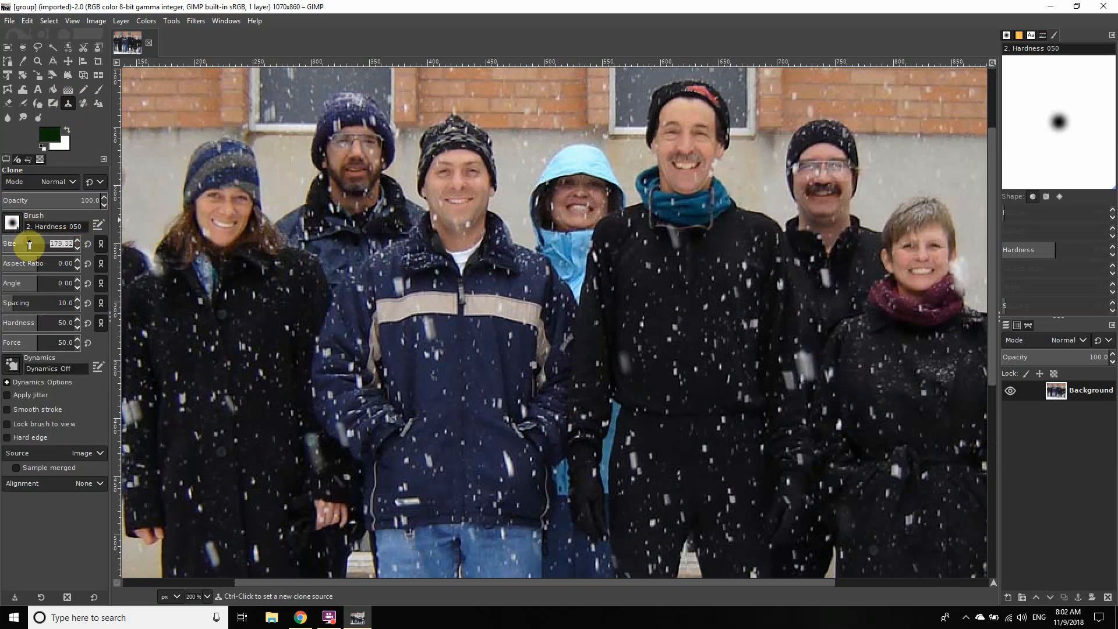
pyautogui.write('20')
pyautogui.press('Return')
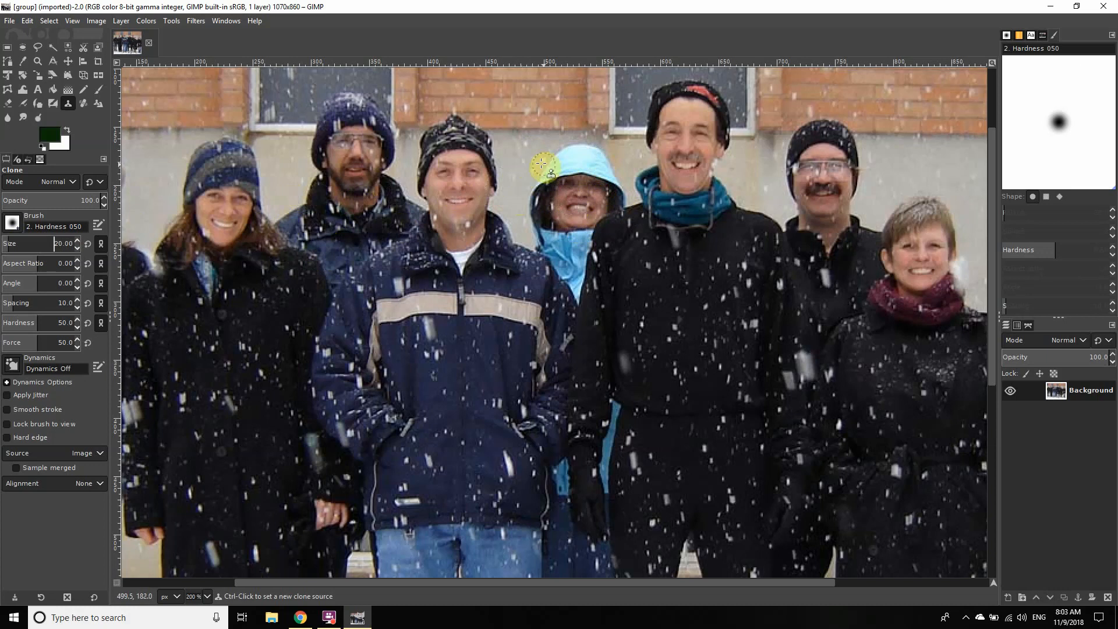
pyautogui.keyDown('ctrl'); pyautogui.click(518, 159); pyautogui.keyUp('ctrl')
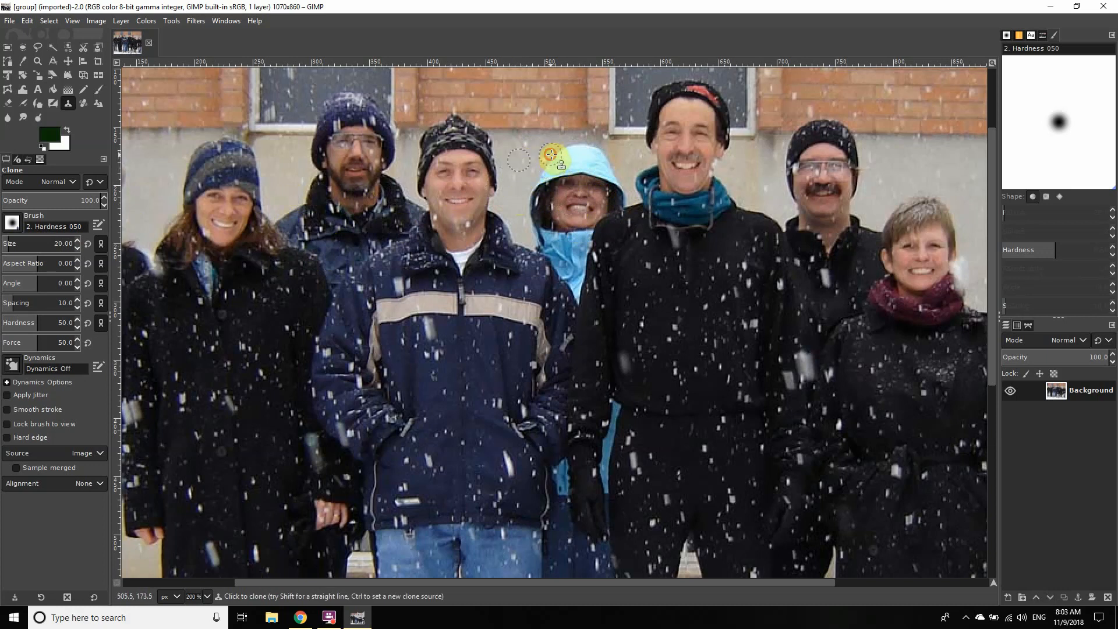
pyautogui.moveTo(550, 154)
pyautogui.mouseDown()
pyautogui.moveTo(533, 201)
pyautogui.moveTo(562, 205)
pyautogui.moveTo(546, 215)
pyautogui.moveTo(511, 198)
pyautogui.moveTo(504, 181)
pyautogui.moveTo(532, 203)
pyautogui.mouseUp()
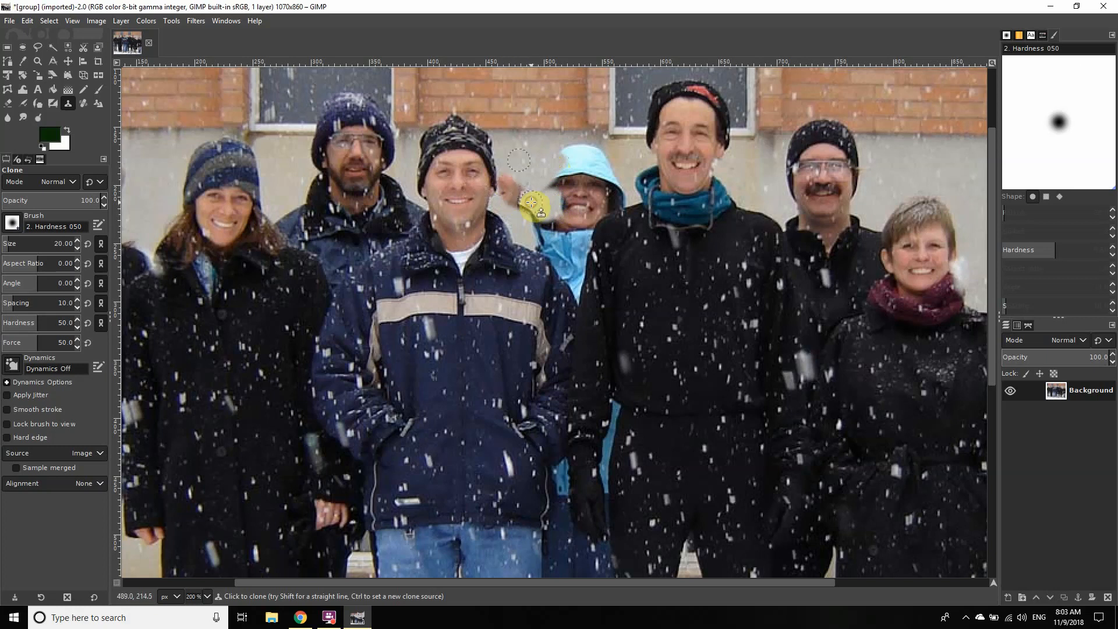
pyautogui.hotkey('ctrl', 'z')
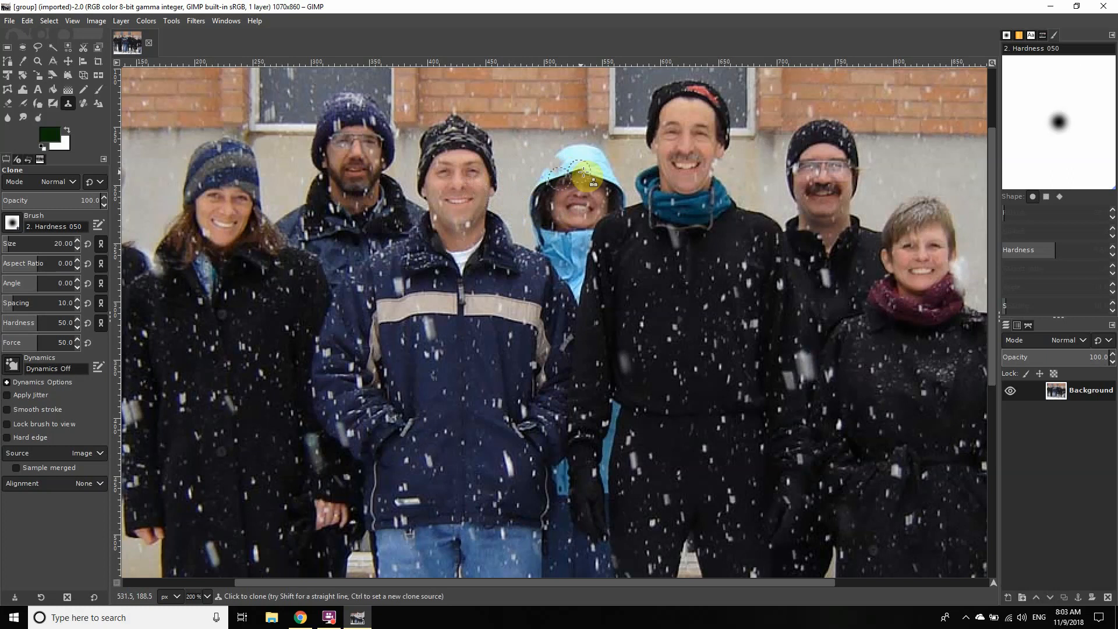
pyautogui.moveTo(554, 175)
pyautogui.mouseDown()
pyautogui.moveTo(535, 203)
pyautogui.moveTo(564, 157)
pyautogui.moveTo(552, 202)
pyautogui.moveTo(587, 187)
pyautogui.moveTo(607, 211)
pyautogui.moveTo(578, 212)
pyautogui.moveTo(607, 193)
pyautogui.moveTo(604, 170)
pyautogui.moveTo(561, 165)
pyautogui.mouseUp()
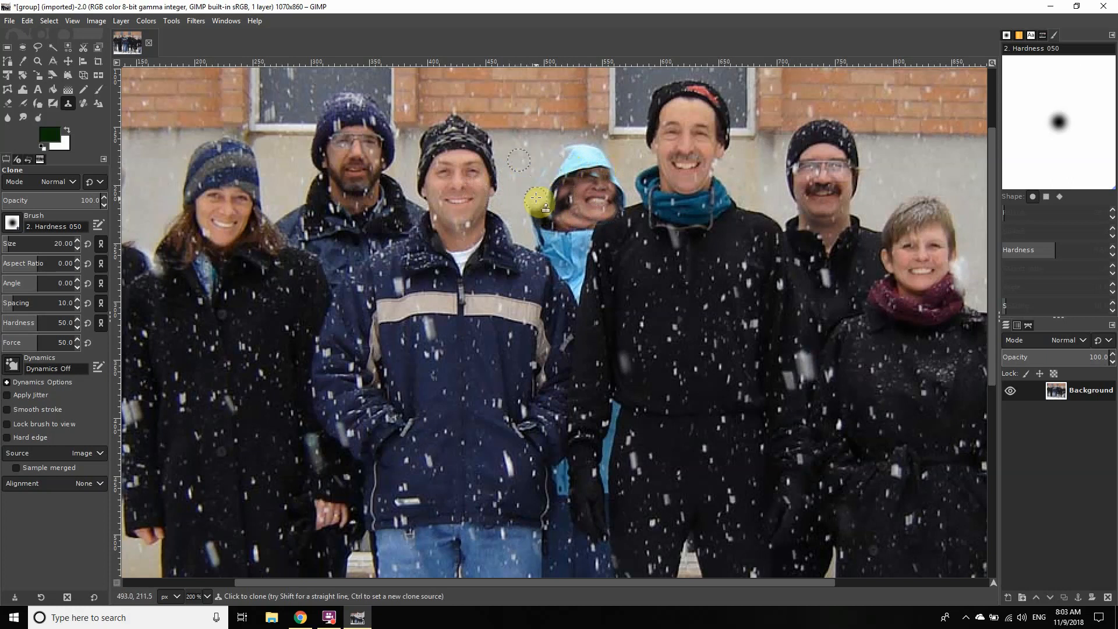
pyautogui.moveTo(538, 190)
pyautogui.mouseDown()
pyautogui.moveTo(554, 159)
pyautogui.moveTo(598, 174)
pyautogui.moveTo(733, 175)
pyautogui.mouseUp()
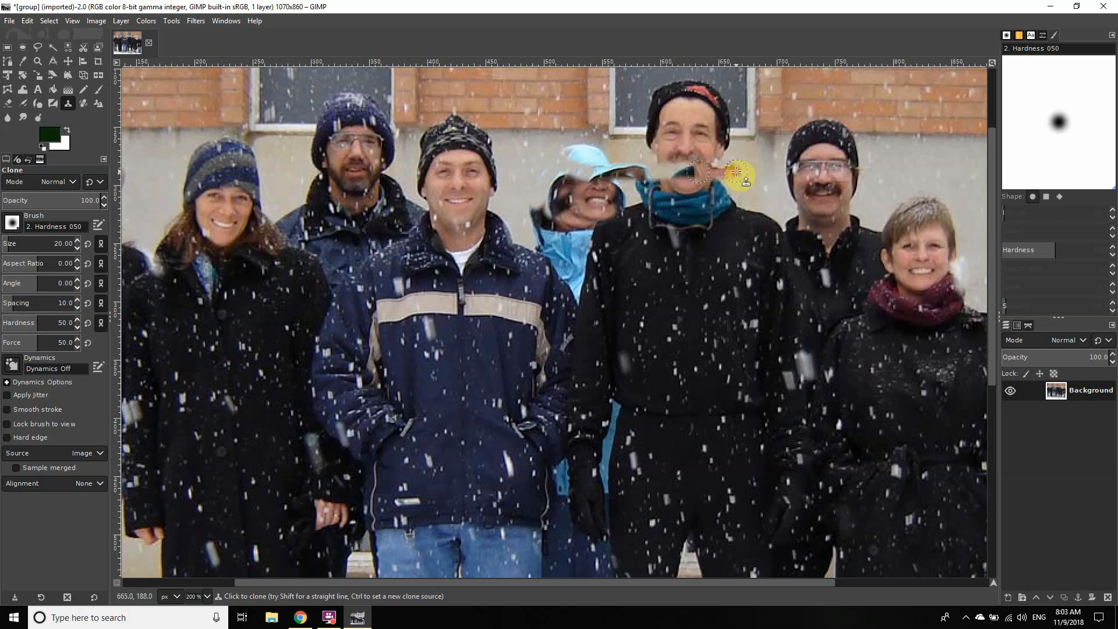
pyautogui.hotkey('ctrl', 'z')
pyautogui.hotkey('ctrl', 'z')
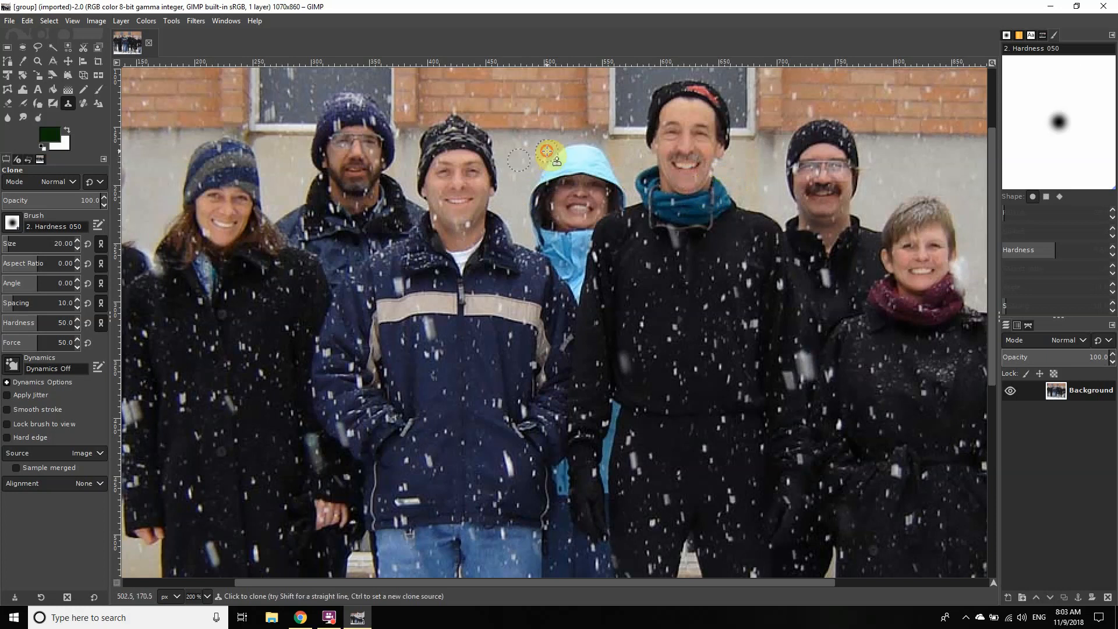
# Step: Clone the wall over the left side of the blue hood and the adjoining face, sampling fresh wall above it
pyautogui.moveTo(547, 150)
pyautogui.mouseDown()
pyautogui.moveTo(553, 183)
pyautogui.moveTo(535, 191)
pyautogui.moveTo(555, 195)
pyautogui.moveTo(542, 206)
pyautogui.moveTo(546, 170)
pyautogui.mouseUp()
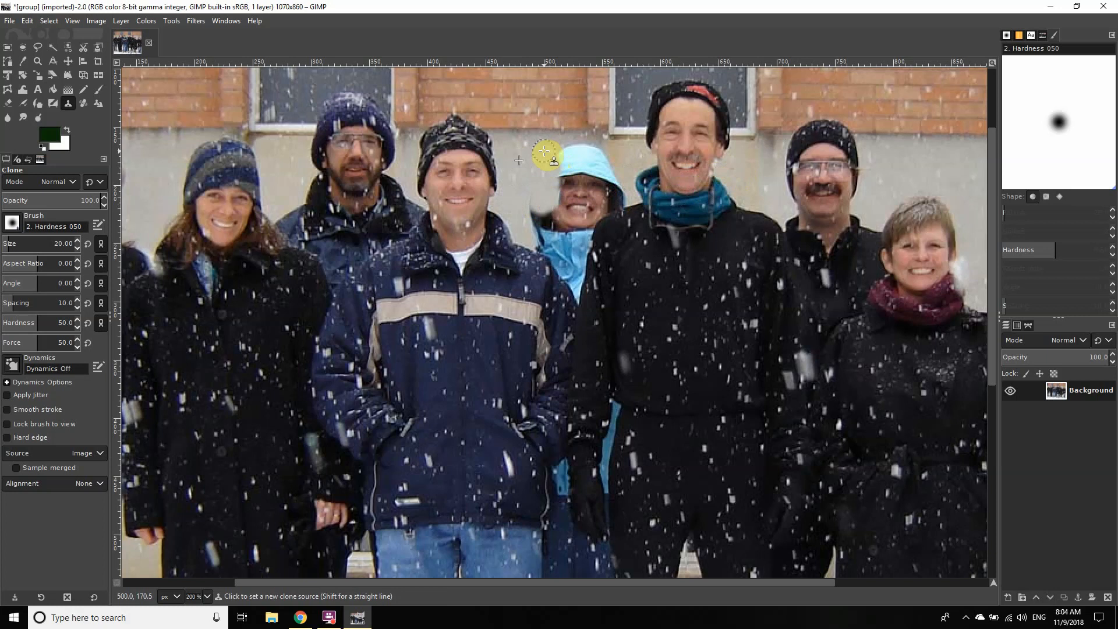
pyautogui.keyDown('ctrl'); pyautogui.click(538, 151); pyautogui.keyUp('ctrl')
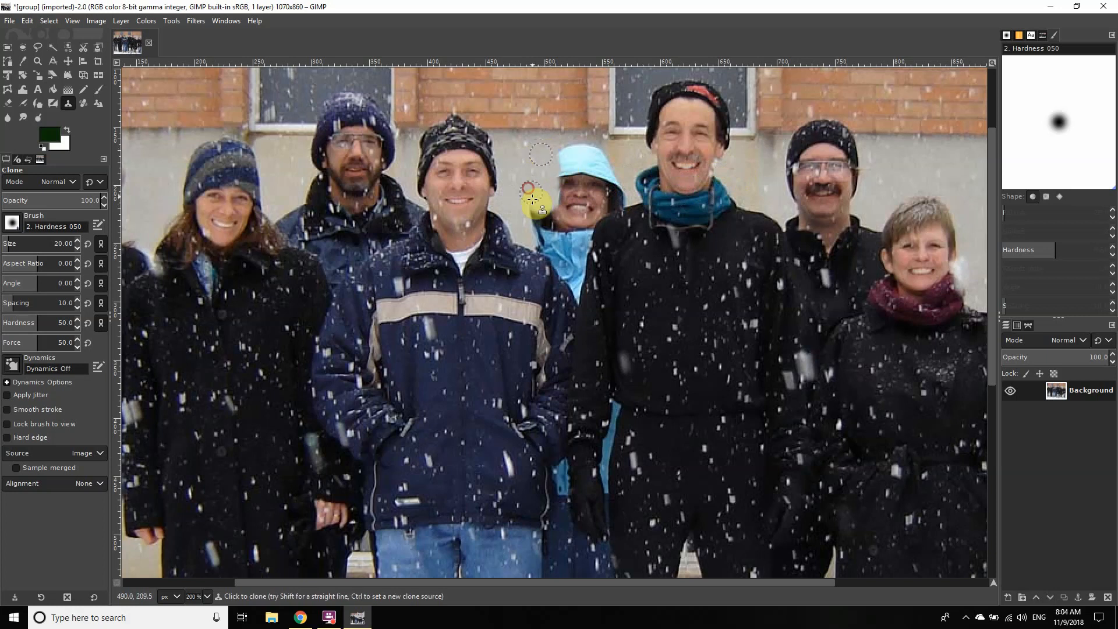
pyautogui.moveTo(531, 201)
pyautogui.mouseDown()
pyautogui.moveTo(544, 229)
pyautogui.moveTo(533, 221)
pyautogui.moveTo(538, 229)
pyautogui.moveTo(540, 213)
pyautogui.moveTo(563, 209)
pyautogui.moveTo(550, 177)
pyautogui.mouseUp()
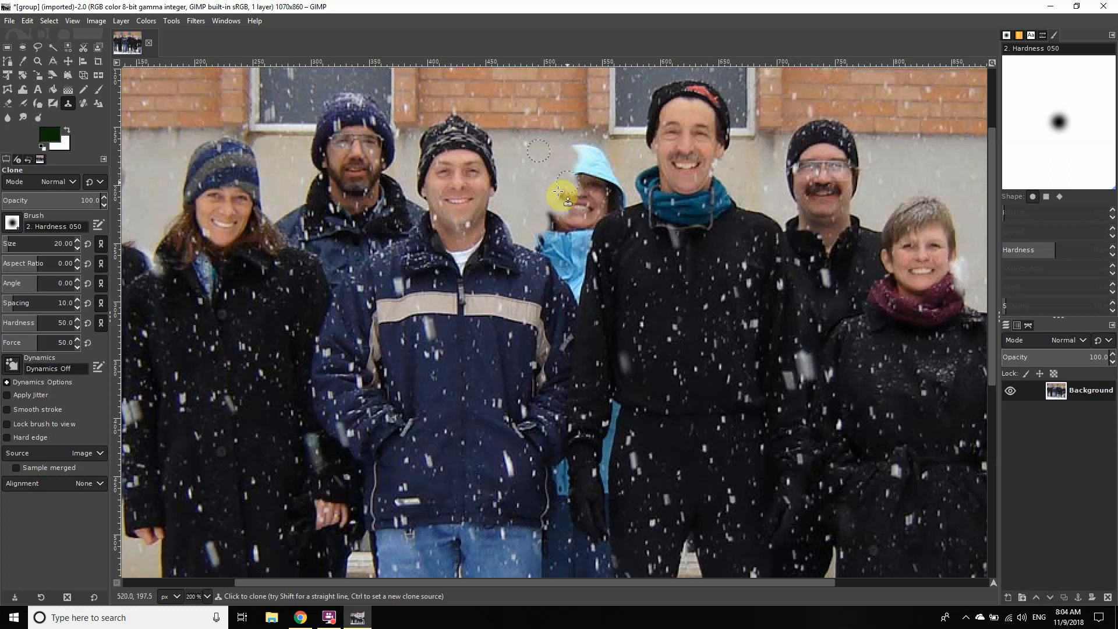
pyautogui.moveTo(555, 196); pyautogui.dragTo(533, 174)
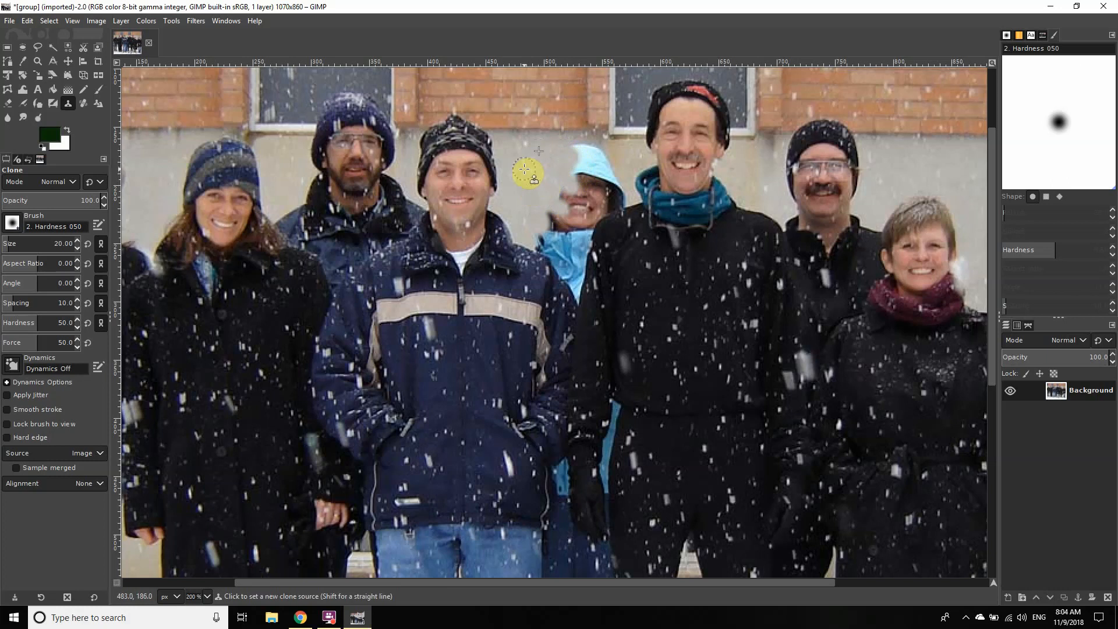
# Step: Clone sampled wall over the top and right side of the blue hood and the upper part of the woman's face
pyautogui.keyDown('ctrl'); pyautogui.click(527, 169); pyautogui.keyUp('ctrl')
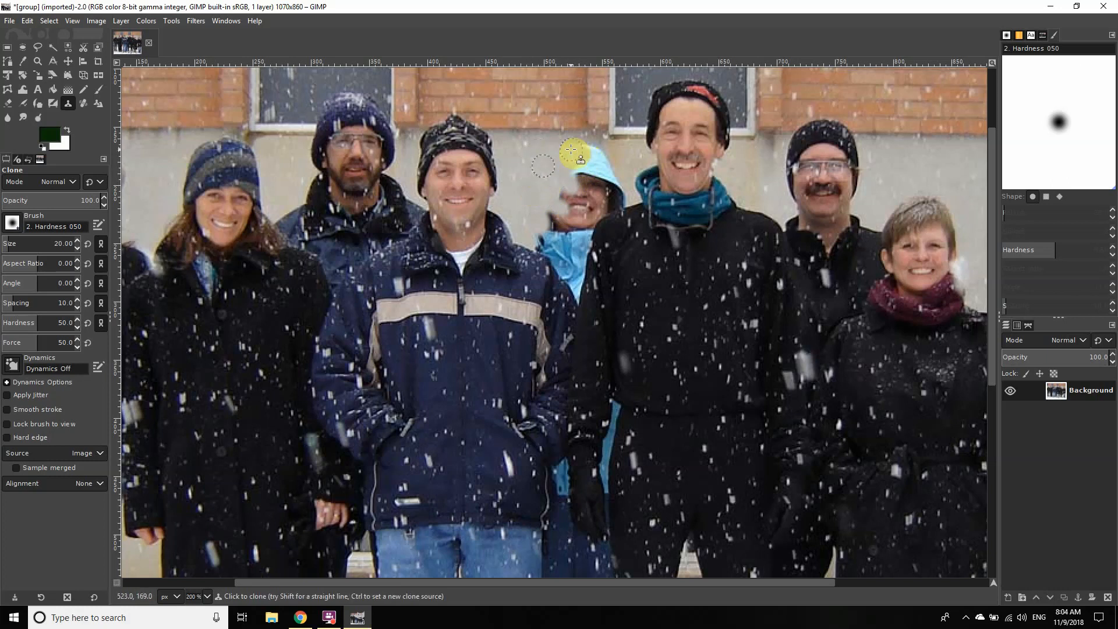
pyautogui.moveTo(571, 149)
pyautogui.mouseDown()
pyautogui.moveTo(560, 197)
pyautogui.moveTo(546, 183)
pyautogui.moveTo(552, 219)
pyautogui.moveTo(547, 209)
pyautogui.moveTo(555, 196)
pyautogui.moveTo(567, 216)
pyautogui.moveTo(549, 225)
pyautogui.moveTo(560, 189)
pyautogui.moveTo(544, 193)
pyautogui.moveTo(562, 199)
pyautogui.moveTo(562, 187)
pyautogui.moveTo(556, 209)
pyautogui.moveTo(519, 224)
pyautogui.moveTo(542, 220)
pyautogui.moveTo(565, 241)
pyautogui.moveTo(633, 157)
pyautogui.moveTo(541, 157)
pyautogui.moveTo(616, 159)
pyautogui.mouseUp()
pyautogui.keyDown('ctrl'); pyautogui.click(523, 217); pyautogui.keyUp('ctrl')
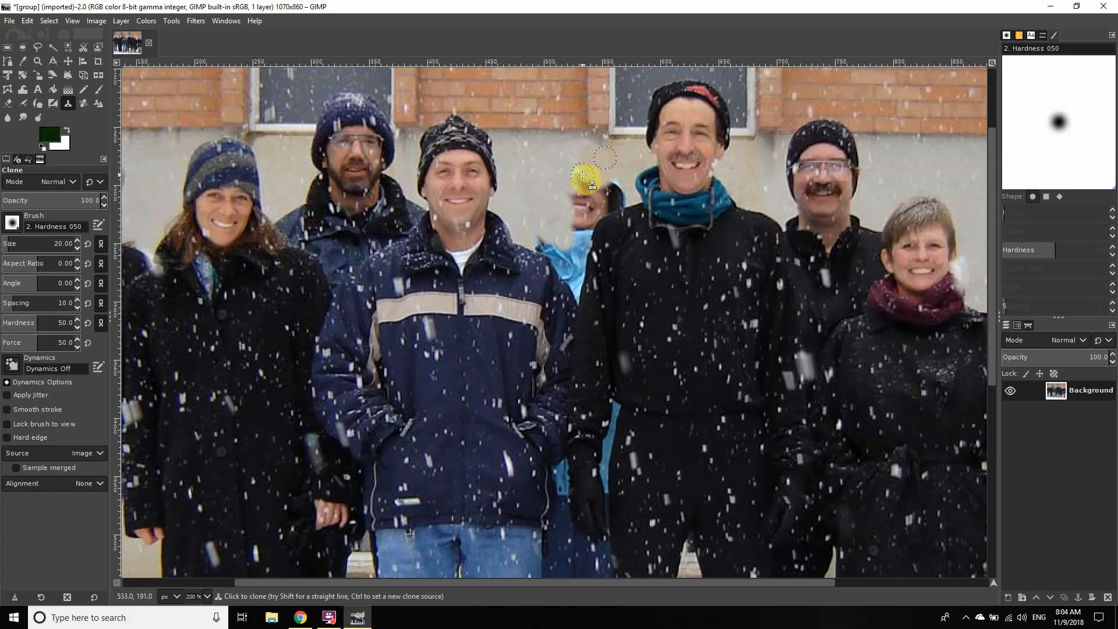
pyautogui.moveTo(613, 180)
pyautogui.mouseDown()
pyautogui.moveTo(592, 190)
pyautogui.moveTo(610, 181)
pyautogui.moveTo(605, 199)
pyautogui.moveTo(638, 152)
pyautogui.mouseUp()
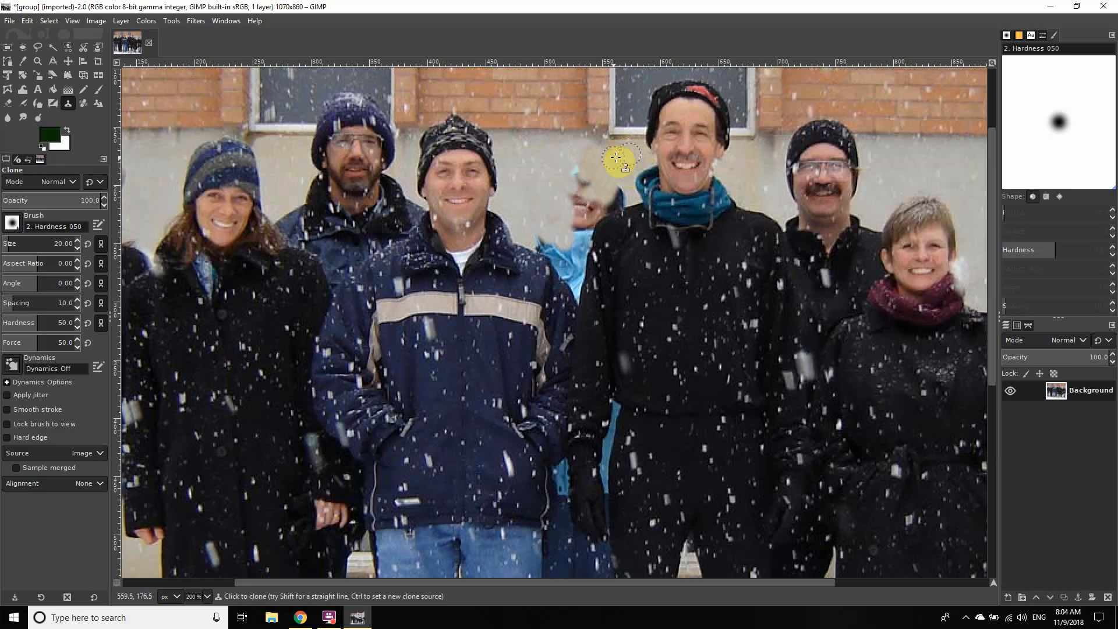
# Step: Clone wall sampled beside the man with the teal scarf over the woman's nose, mouth and remaining hood above his shoulder
pyautogui.keyDown('ctrl'); pyautogui.click(617, 157); pyautogui.keyUp('ctrl')
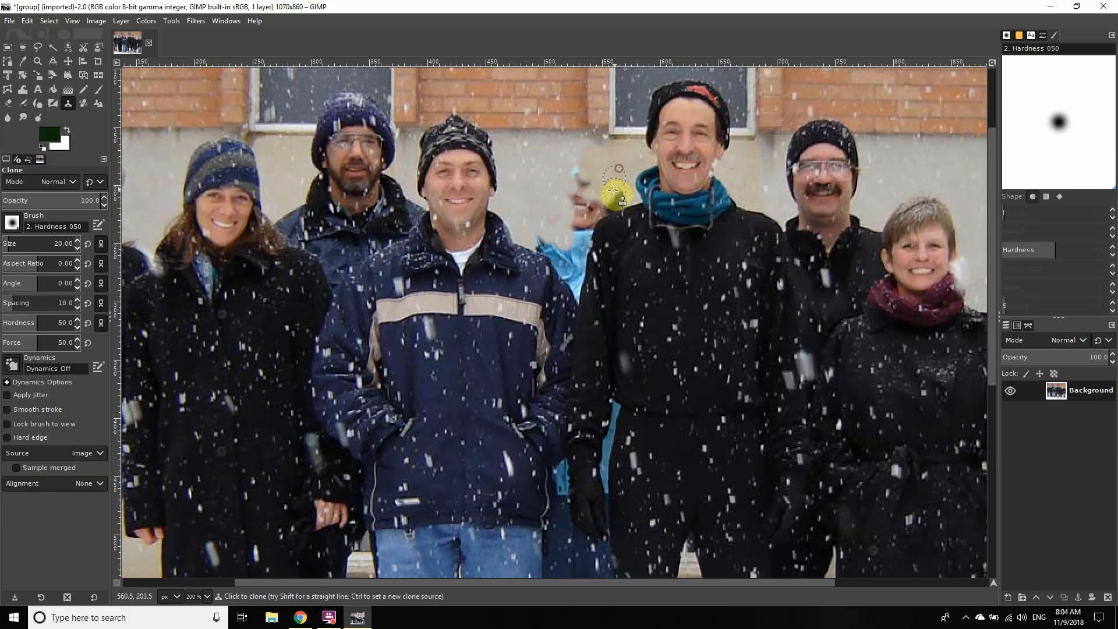
pyautogui.moveTo(612, 189)
pyautogui.mouseDown()
pyautogui.moveTo(589, 202)
pyautogui.moveTo(594, 189)
pyautogui.moveTo(582, 174)
pyautogui.moveTo(585, 187)
pyautogui.moveTo(570, 194)
pyautogui.moveTo(587, 198)
pyautogui.moveTo(573, 201)
pyautogui.moveTo(605, 165)
pyautogui.mouseUp()
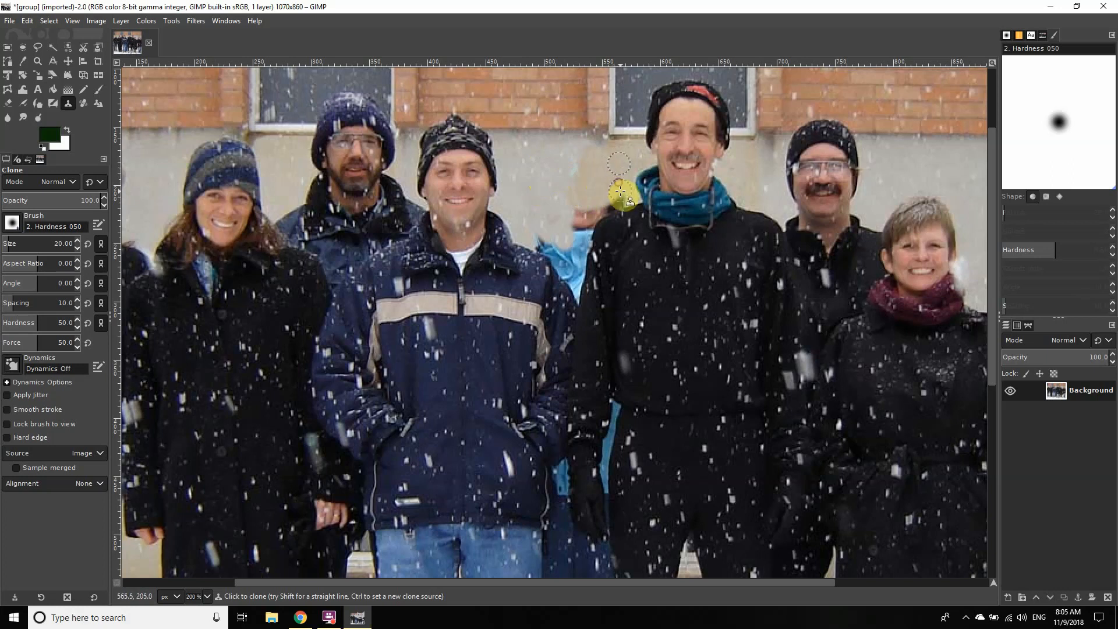
pyautogui.moveTo(609, 198); pyautogui.dragTo(590, 193)
pyautogui.scroll(2, 601, 201)
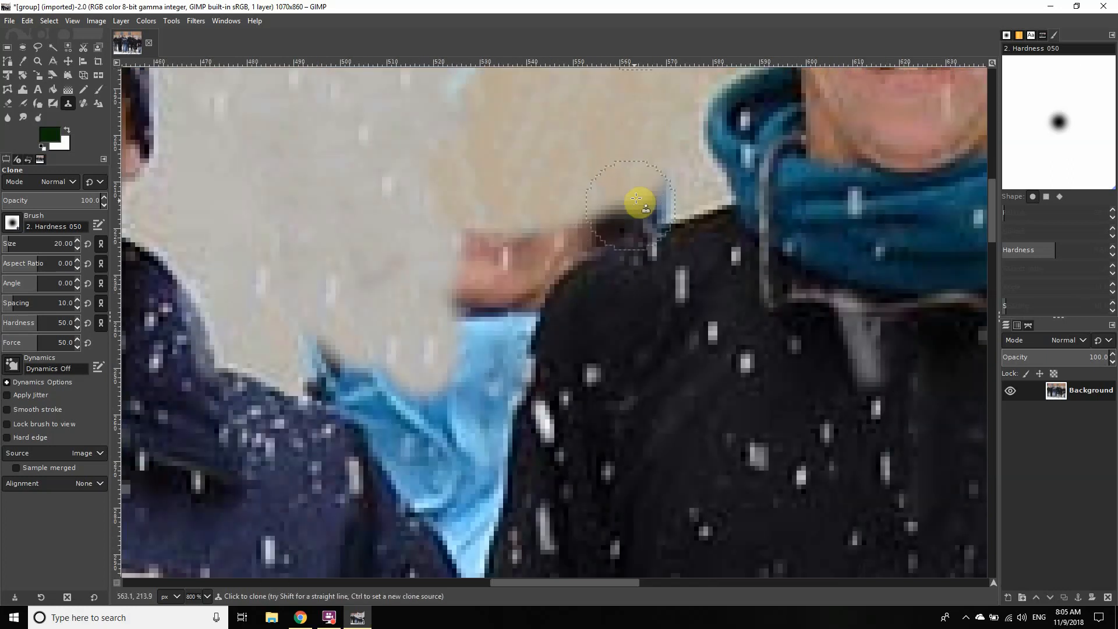
pyautogui.moveTo(640, 193)
pyautogui.mouseDown()
pyautogui.moveTo(606, 196)
pyautogui.moveTo(620, 186)
pyautogui.moveTo(618, 225)
pyautogui.moveTo(545, 217)
pyautogui.moveTo(594, 212)
pyautogui.moveTo(562, 216)
pyautogui.mouseUp()
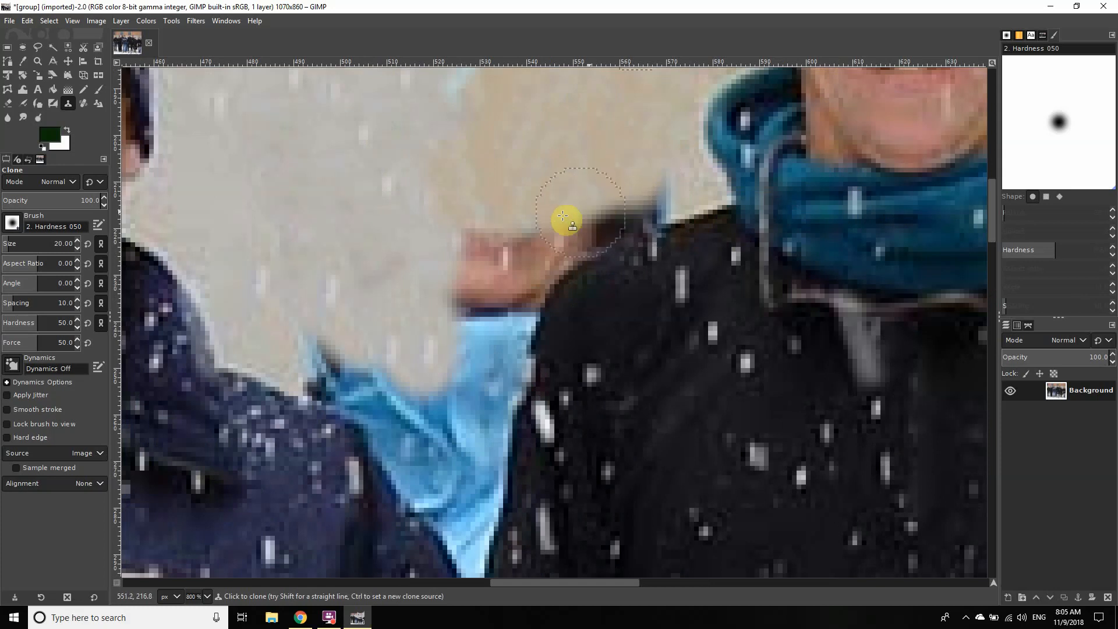
# Step: Set the Clone brush size to 5 and cover the blue hood remnant above the black-jacketed man's shoulder with wall texture
pyautogui.doubleClick(66, 244)
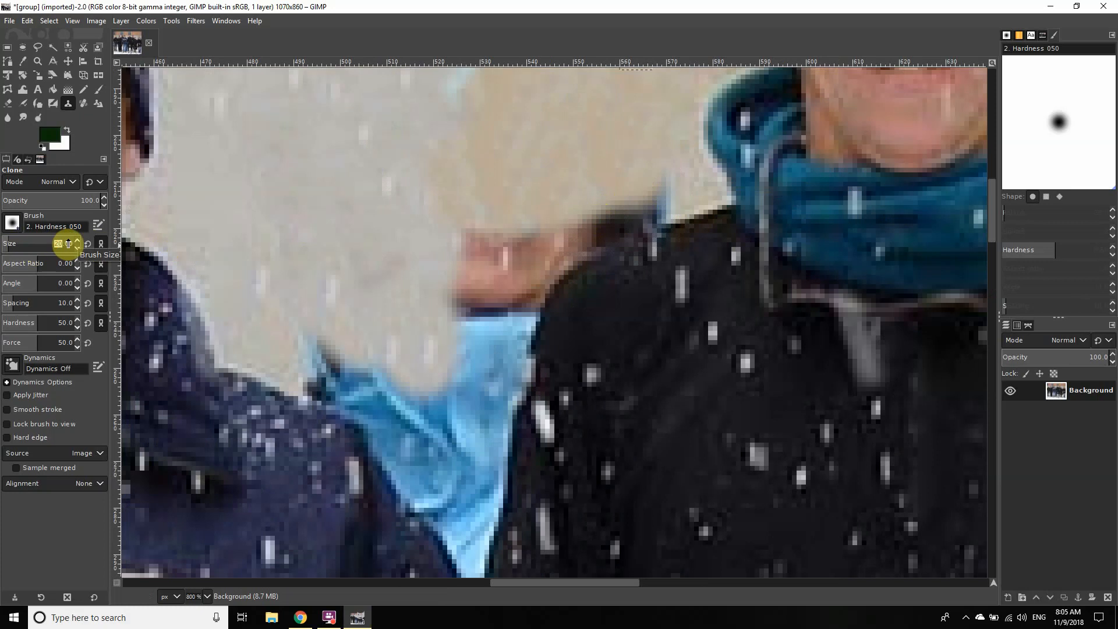
pyautogui.write('5')
pyautogui.press('Return')
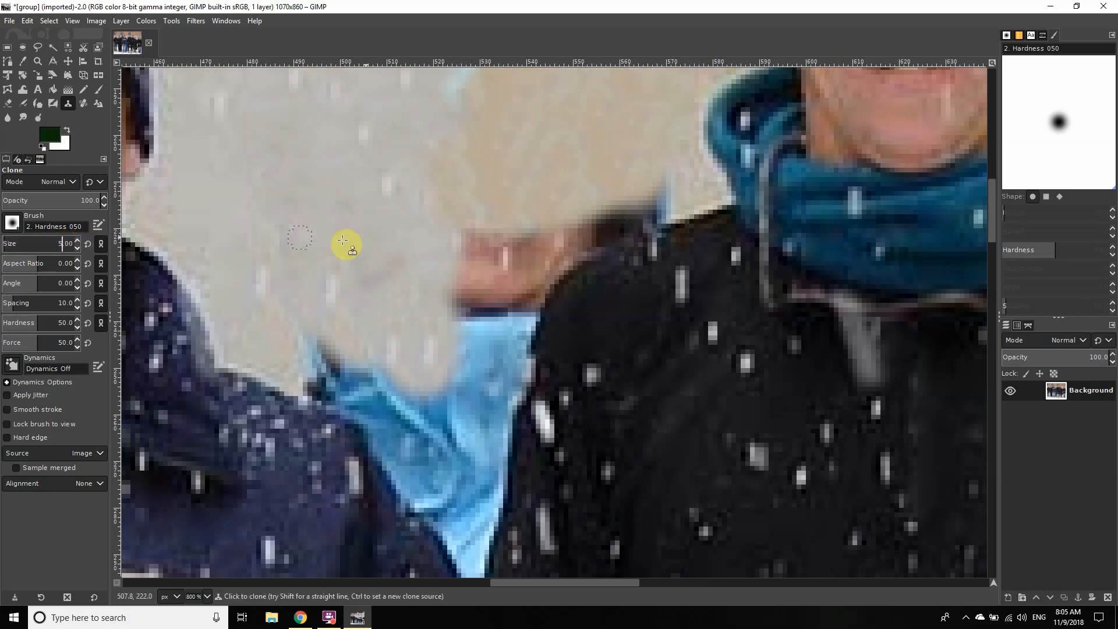
pyautogui.moveTo(661, 184)
pyautogui.mouseDown()
pyautogui.moveTo(674, 198)
pyautogui.moveTo(657, 209)
pyautogui.mouseUp()
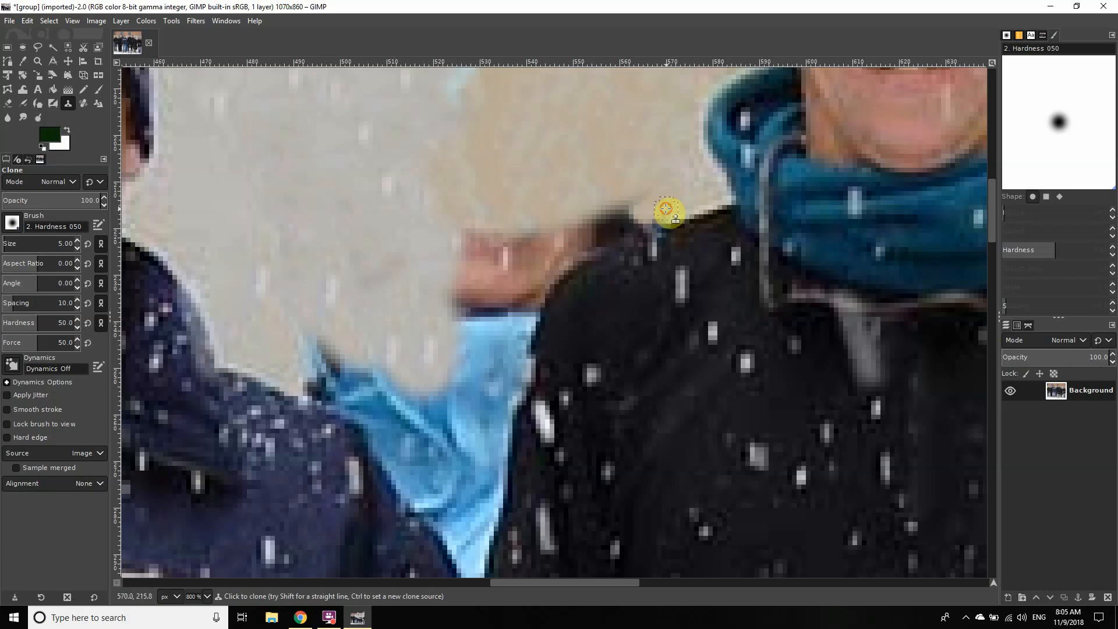
pyautogui.scroll(3, 644, 198)
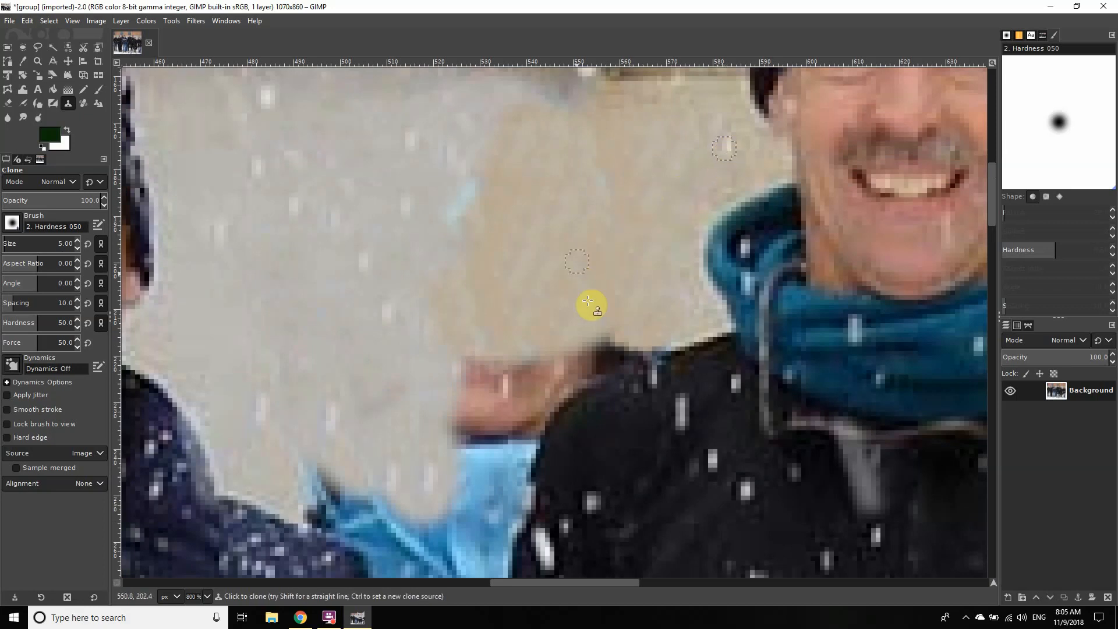
# Step: Clone beige wall along the edge of the black-jacketed man's shoulder and grey wall over part of the woman's remaining chin
pyautogui.moveTo(617, 330)
pyautogui.mouseDown()
pyautogui.moveTo(605, 344)
pyautogui.moveTo(620, 343)
pyautogui.mouseUp()
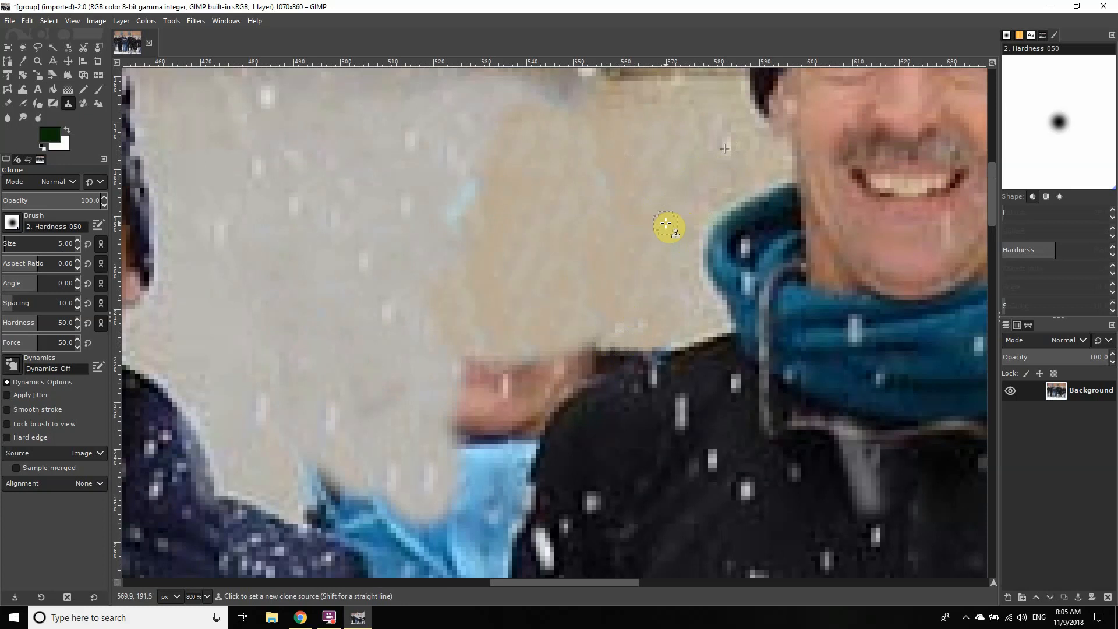
pyautogui.keyDown('ctrl'); pyautogui.click(687, 176); pyautogui.keyUp('ctrl')
pyautogui.moveTo(614, 329)
pyautogui.mouseDown()
pyautogui.moveTo(564, 374)
pyautogui.moveTo(641, 334)
pyautogui.moveTo(600, 363)
pyautogui.moveTo(640, 339)
pyautogui.moveTo(567, 367)
pyautogui.moveTo(597, 339)
pyautogui.moveTo(578, 343)
pyautogui.moveTo(596, 341)
pyautogui.moveTo(567, 379)
pyautogui.moveTo(605, 360)
pyautogui.moveTo(556, 363)
pyautogui.mouseUp()
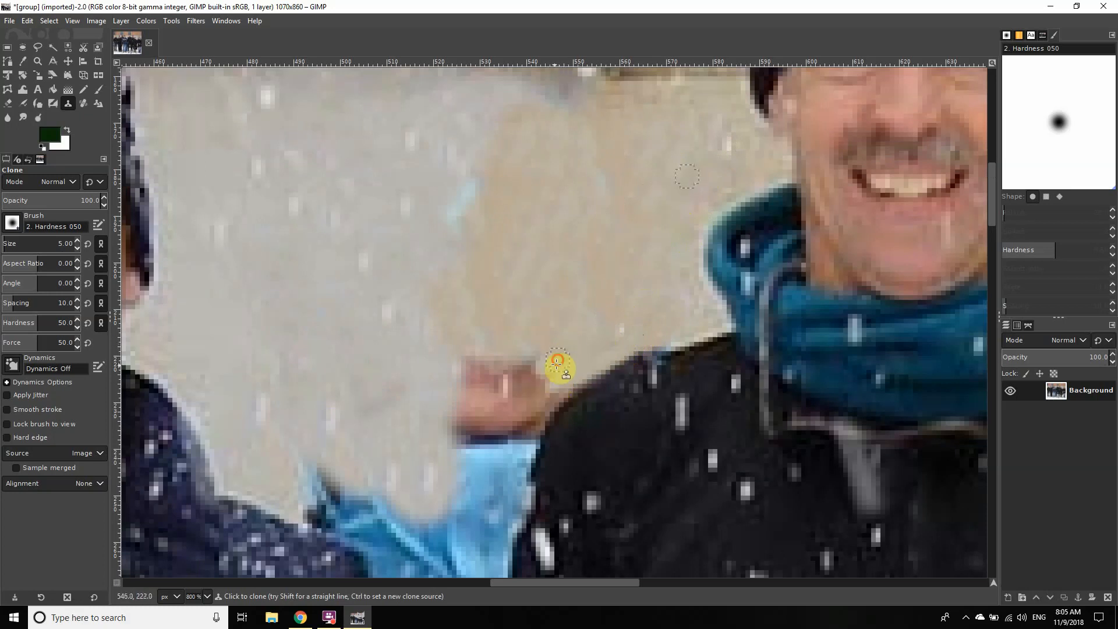
pyautogui.keyDown('ctrl'); pyautogui.click(338, 140); pyautogui.keyUp('ctrl')
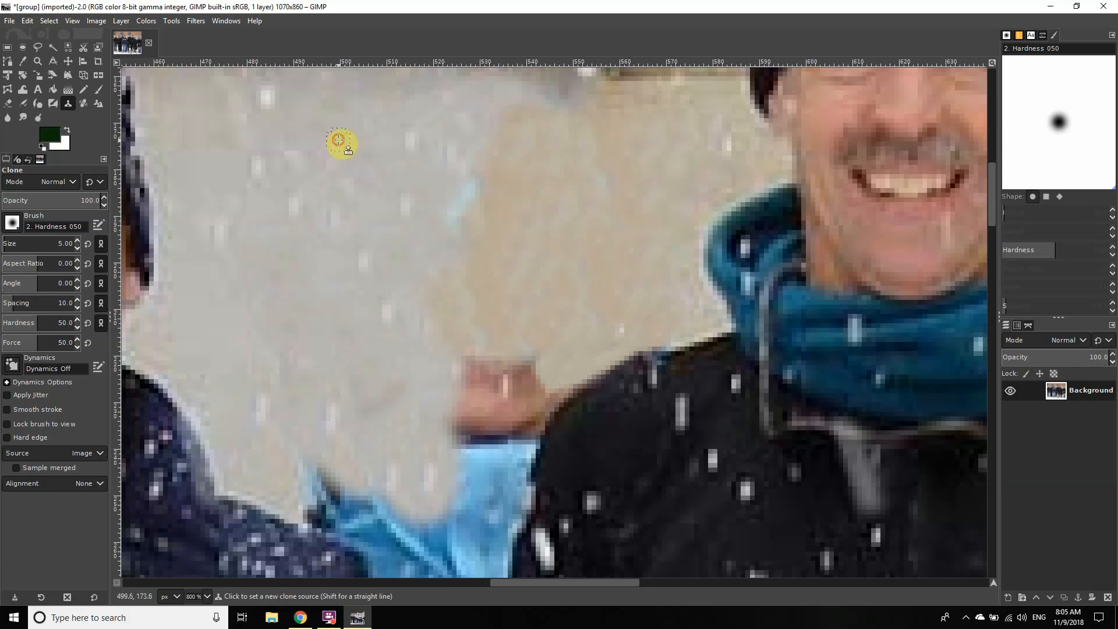
pyautogui.moveTo(442, 371)
pyautogui.mouseDown()
pyautogui.moveTo(417, 357)
pyautogui.moveTo(474, 394)
pyautogui.moveTo(481, 369)
pyautogui.moveTo(456, 369)
pyautogui.moveTo(496, 375)
pyautogui.moveTo(514, 394)
pyautogui.moveTo(426, 400)
pyautogui.mouseUp()
# Step: Sample the grey wall and clone it over the dark tip and upper edge of the blue jacket beside the navy-jacketed man's shoulder
pyautogui.scroll(-5, 426, 401)
pyautogui.keyDown('ctrl'); pyautogui.click(307, 196); pyautogui.keyUp('ctrl')
pyautogui.keyDown('ctrl'); pyautogui.click(328, 237); pyautogui.keyUp('ctrl')
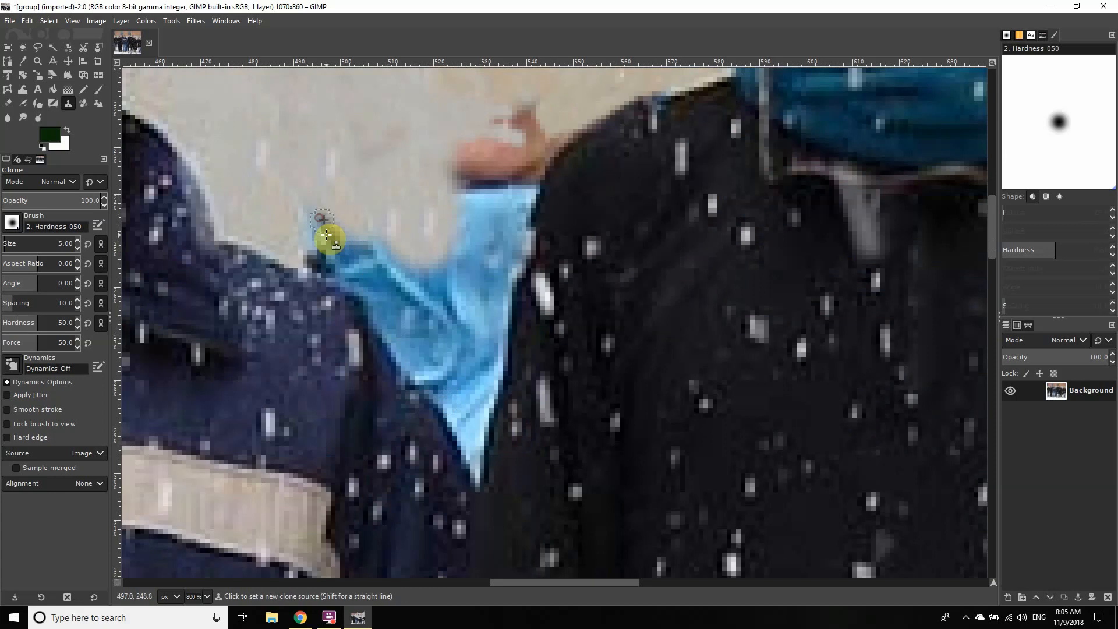
pyautogui.keyDown('ctrl'); pyautogui.click(290, 127); pyautogui.keyUp('ctrl')
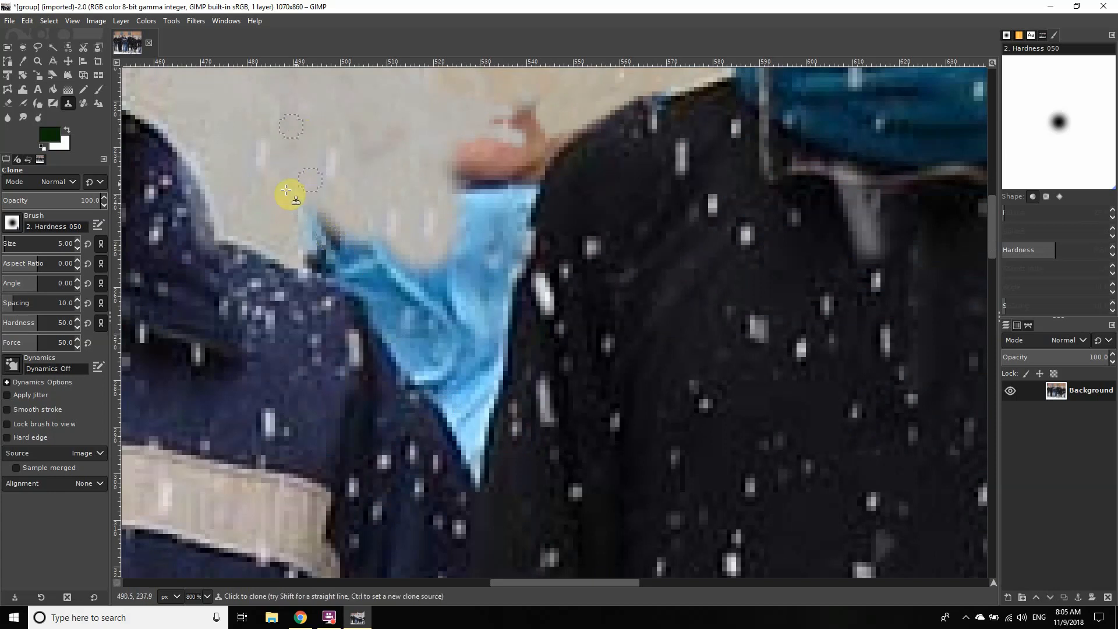
pyautogui.moveTo(281, 197); pyautogui.dragTo(335, 232)
pyautogui.moveTo(297, 211)
pyautogui.mouseDown()
pyautogui.moveTo(338, 259)
pyautogui.moveTo(297, 242)
pyautogui.moveTo(318, 258)
pyautogui.mouseUp()
pyautogui.moveTo(297, 238)
pyautogui.mouseDown()
pyautogui.moveTo(356, 278)
pyautogui.moveTo(314, 261)
pyautogui.moveTo(336, 244)
pyautogui.moveTo(353, 263)
pyautogui.moveTo(338, 236)
pyautogui.moveTo(380, 256)
pyautogui.moveTo(381, 246)
pyautogui.moveTo(392, 261)
pyautogui.moveTo(369, 238)
pyautogui.moveTo(391, 237)
pyautogui.moveTo(387, 256)
pyautogui.moveTo(357, 242)
pyautogui.moveTo(381, 277)
pyautogui.mouseUp()
pyautogui.click(316, 256)
# Step: Clone grey wall over the upper part of the woman's leftover chin beside the black-jacketed man's shoulder
pyautogui.scroll(-2, 407, 221)
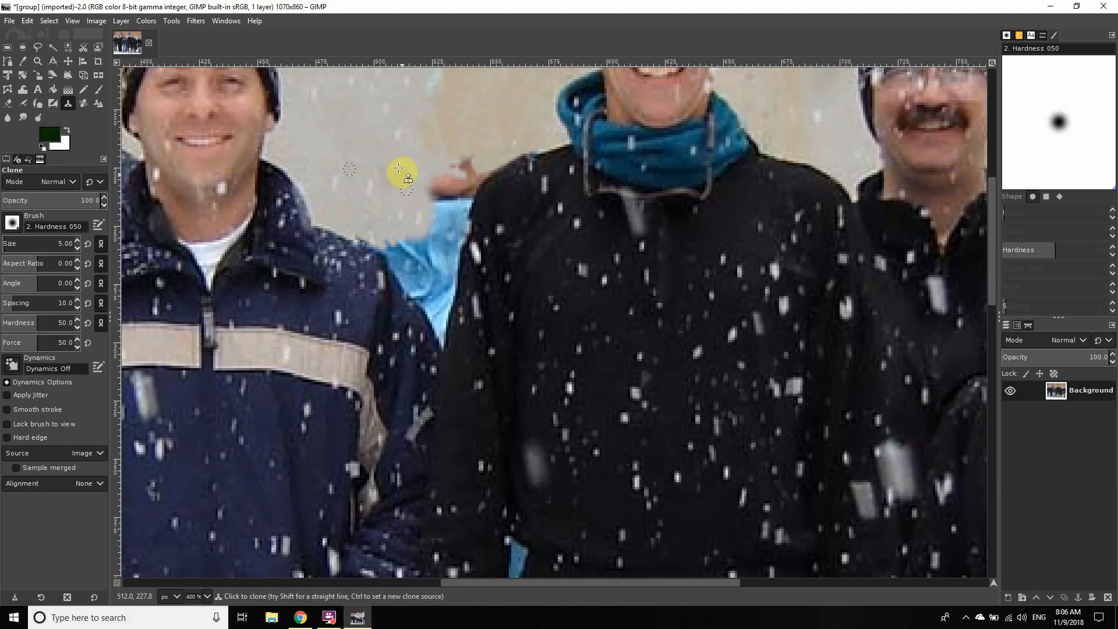
pyautogui.scroll(1, 390, 175)
pyautogui.scroll(5, 390, 175)
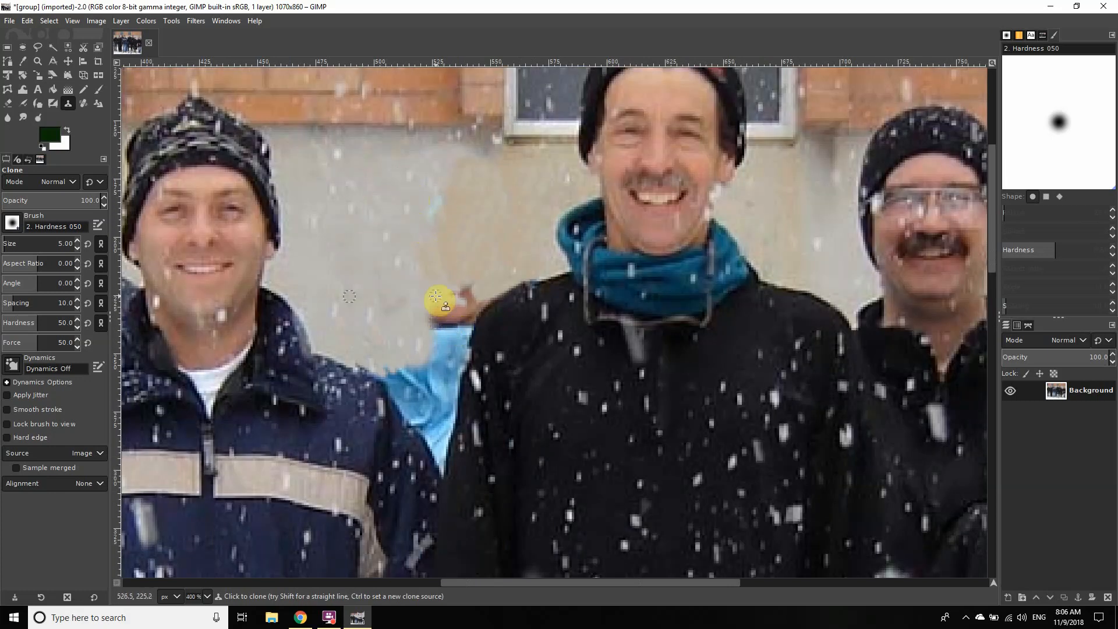
pyautogui.moveTo(435, 301); pyautogui.dragTo(475, 296)
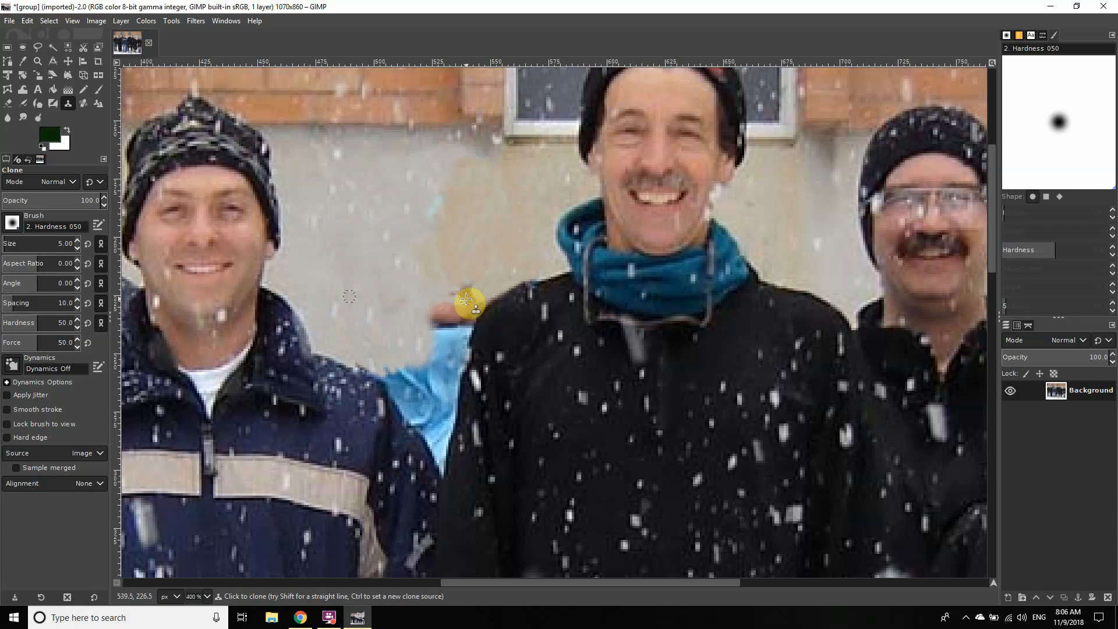